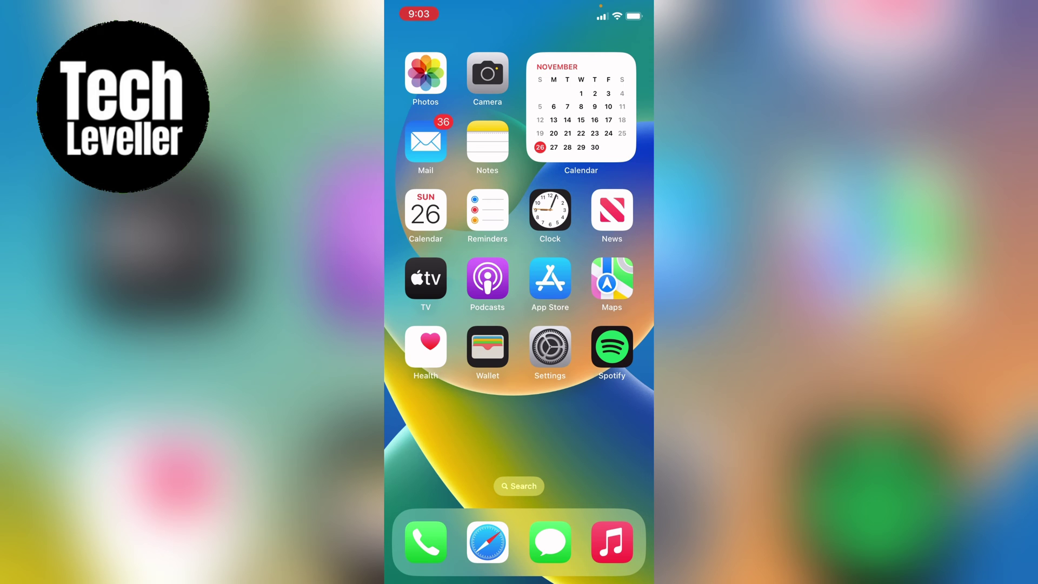
{"action": "scroll", "coordinate": [520, 292], "scroll_direction": "right", "scroll_amount": 1}
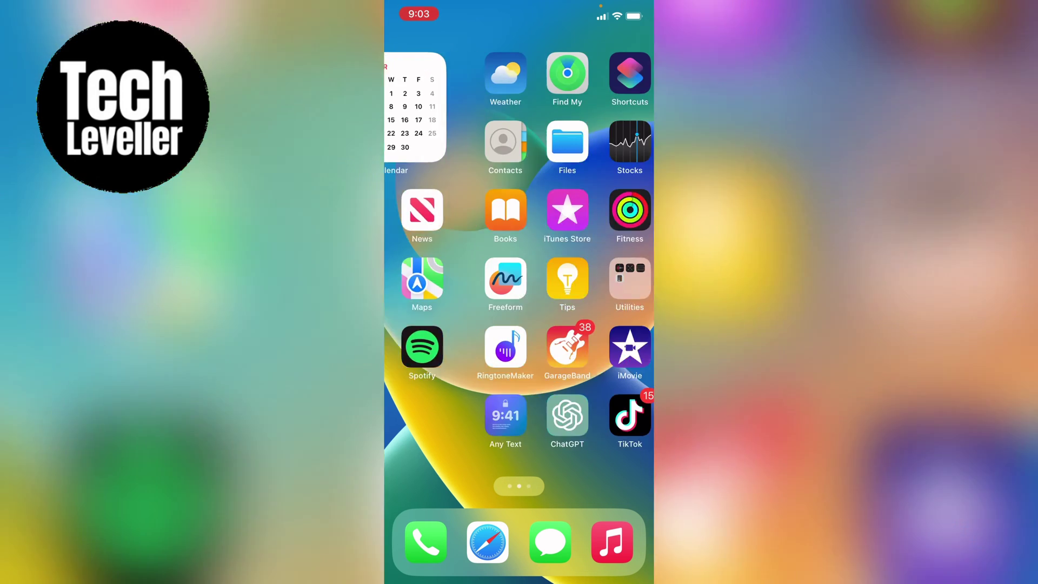
{"action": "scroll", "coordinate": [520, 292], "scroll_direction": "right", "scroll_amount": 1}
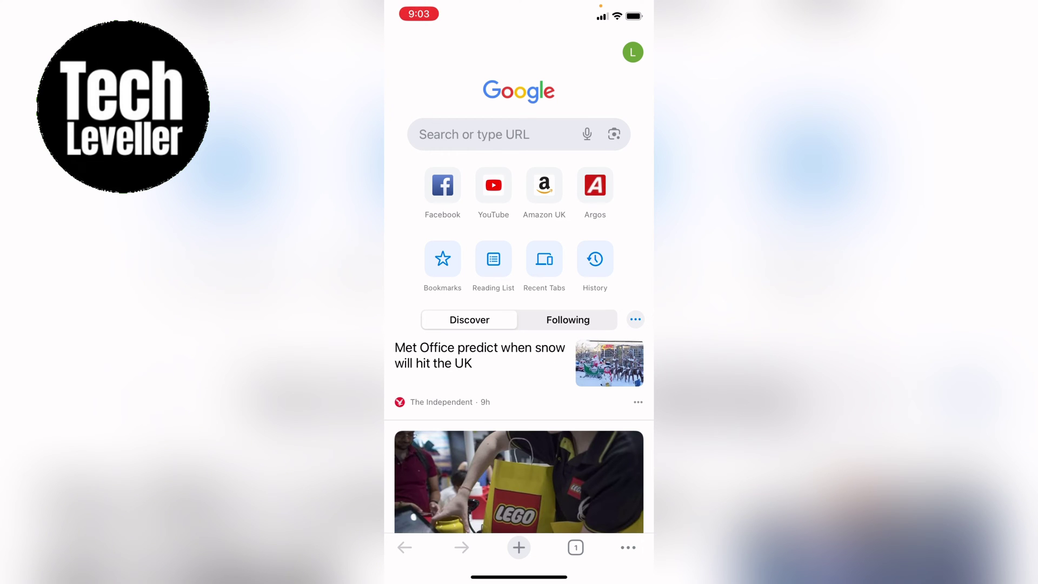
Step: Open Chrome's main menu from the bottom toolbar and swipe through its icon row
{"action": "left_click", "coordinate": [627, 547]}
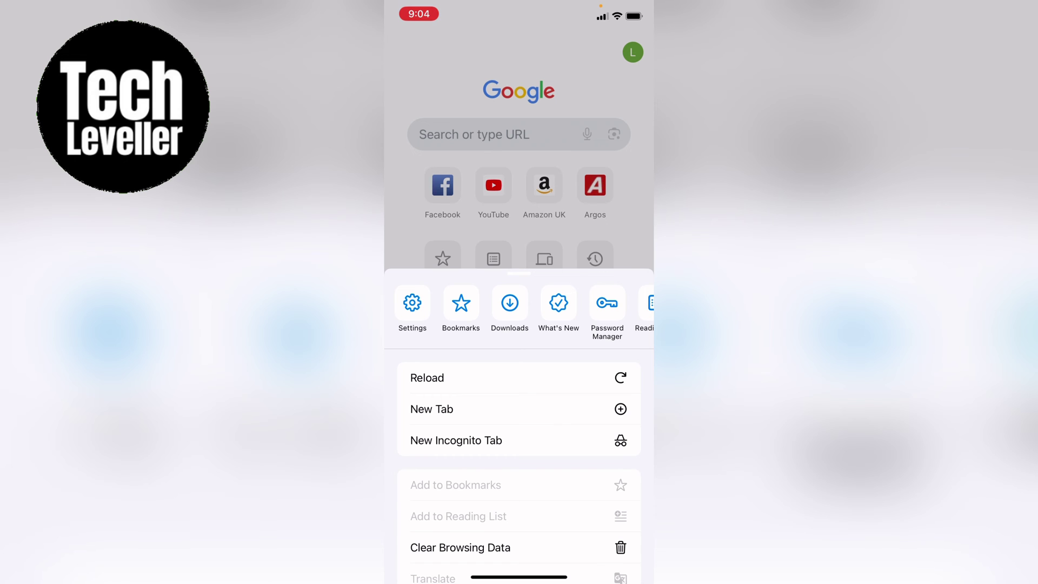
{"action": "mouse_move", "coordinate": [600, 309]}
{"action": "left_mouse_down"}
{"action": "mouse_move", "coordinate": [438, 308]}
{"action": "mouse_move", "coordinate": [617, 309]}
{"action": "left_mouse_up"}
{"action": "mouse_move", "coordinate": [600, 309]}
{"action": "left_mouse_down"}
{"action": "mouse_move", "coordinate": [438, 308]}
{"action": "mouse_move", "coordinate": [617, 309]}
{"action": "left_mouse_up"}
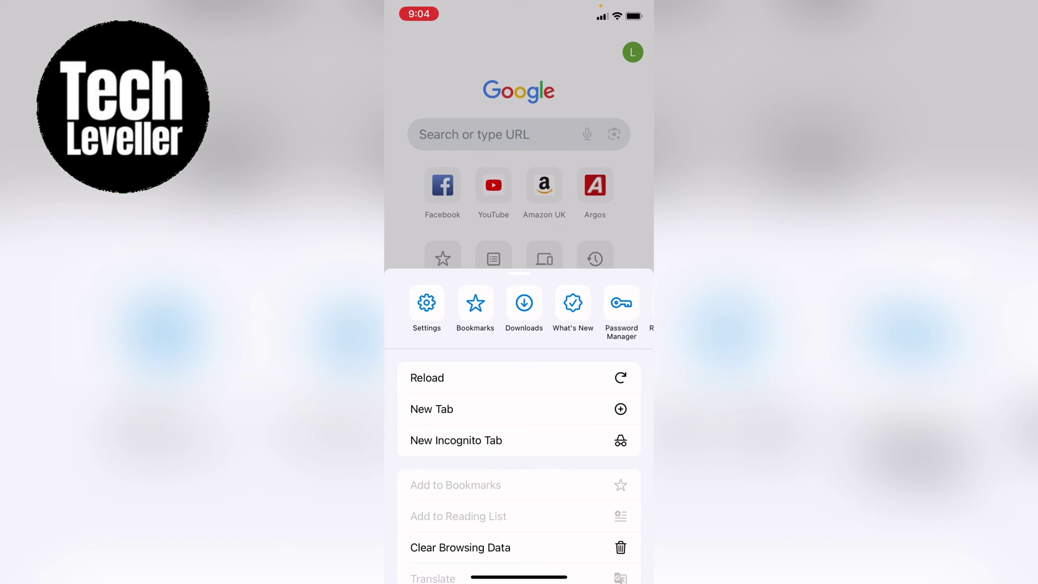
Step: Open Chrome Settings from the menu sheet's Settings icon
{"action": "left_click", "coordinate": [412, 302]}
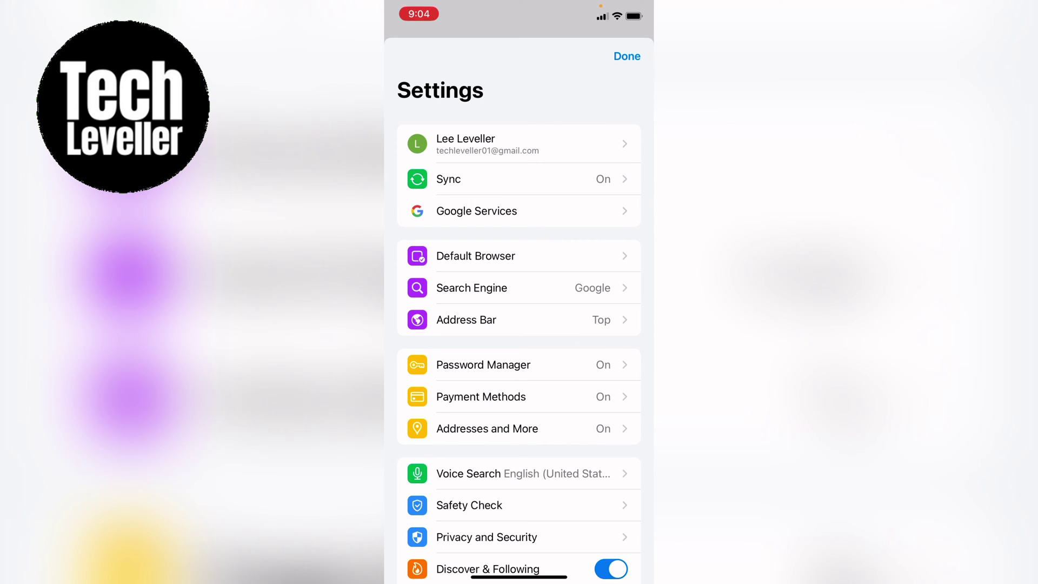
Step: Open the signed-in Google account's page from the profile row atop Settings
{"action": "left_click", "coordinate": [487, 144]}
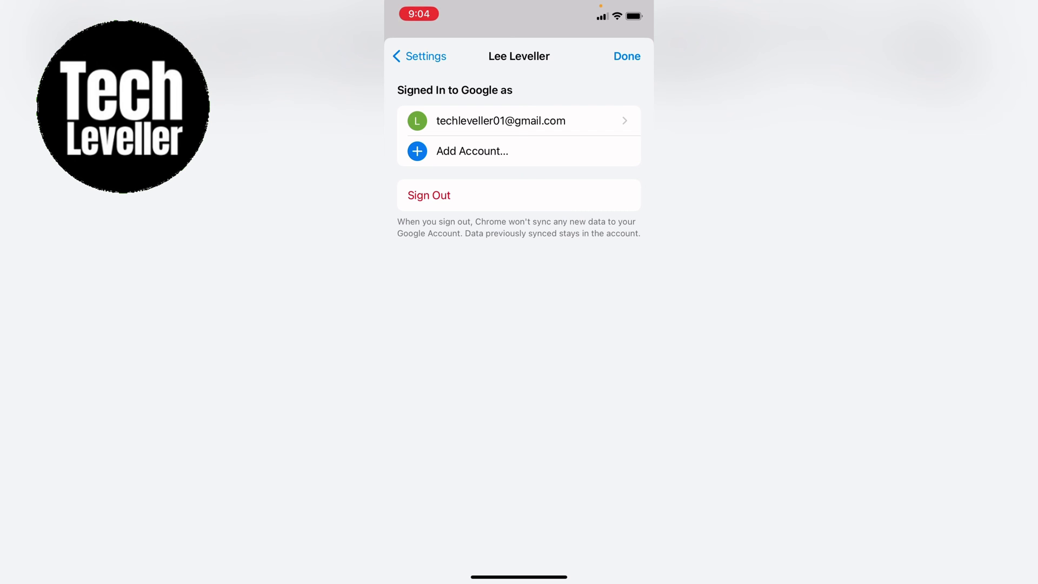
Step: Choose "Add Account..." under Signed In to Google as
{"action": "left_click", "coordinate": [472, 150]}
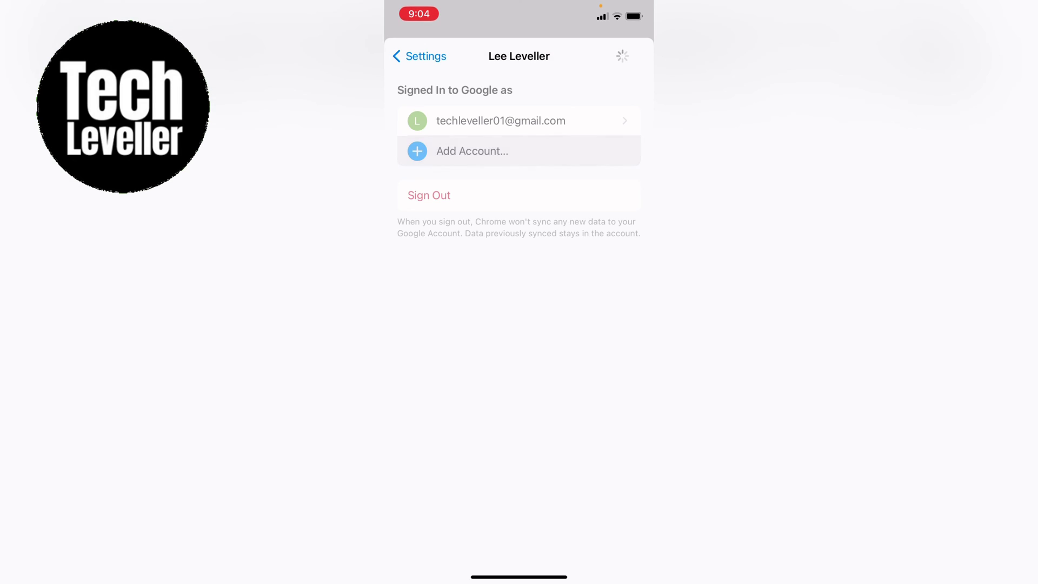